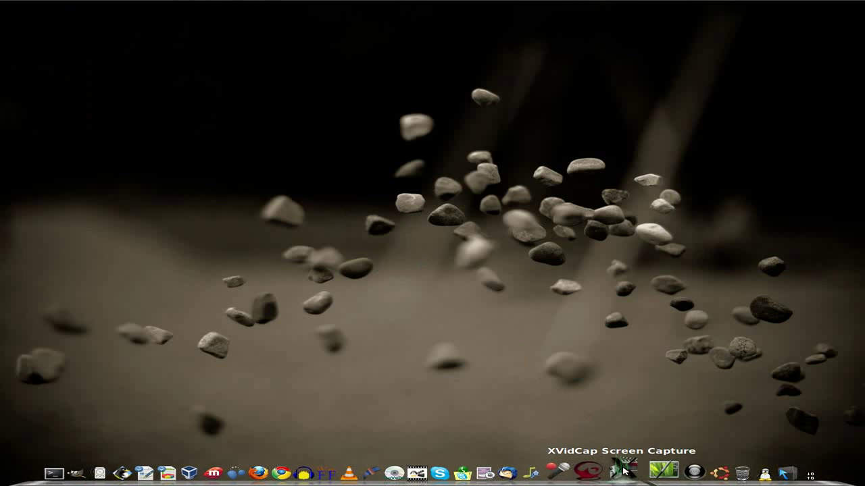
Start the desktop screen recorder and launch DeVeDe
left_click(623, 470)
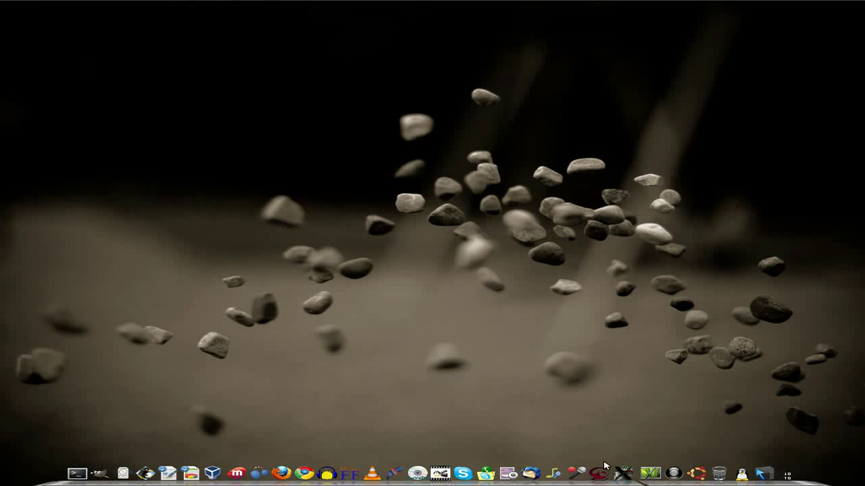
left_click(601, 473)
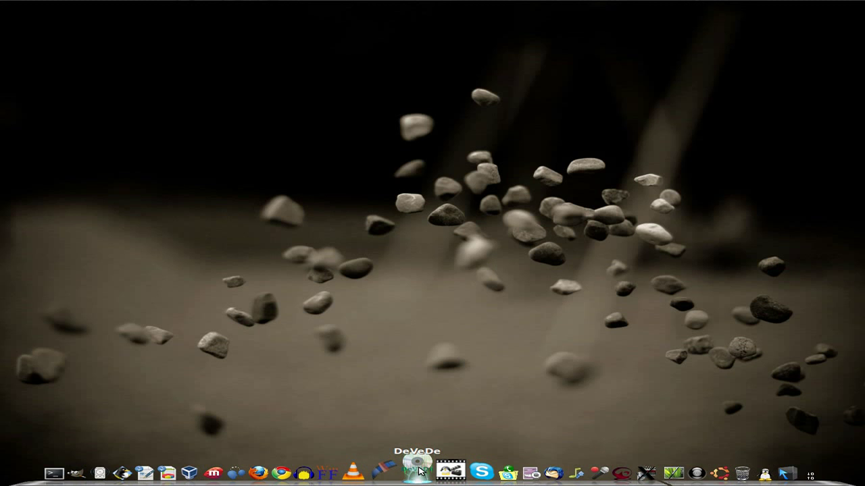
left_click(418, 470)
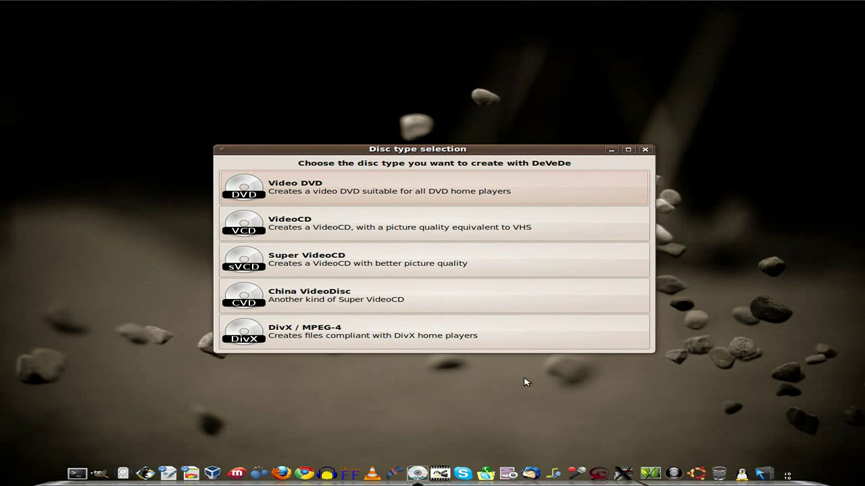
Choose DivX / MPEG-4 as the disc type and move the project window up
left_click_drag(422, 148, 424, 34)
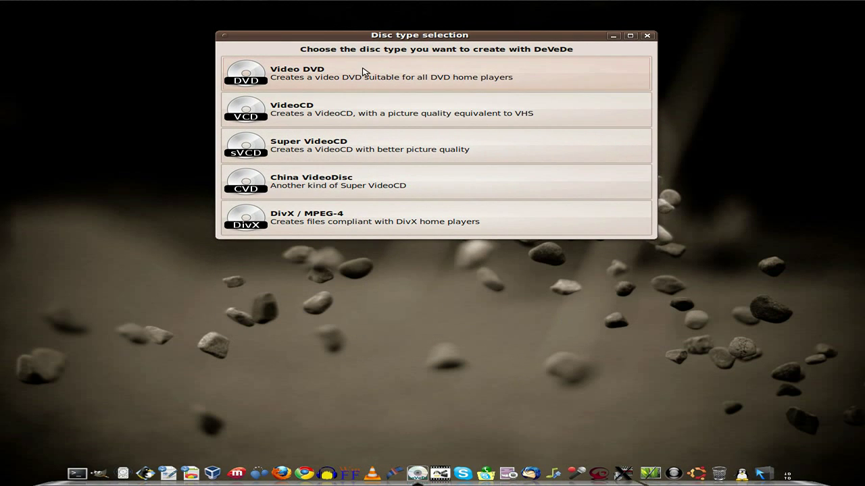
left_click(365, 219)
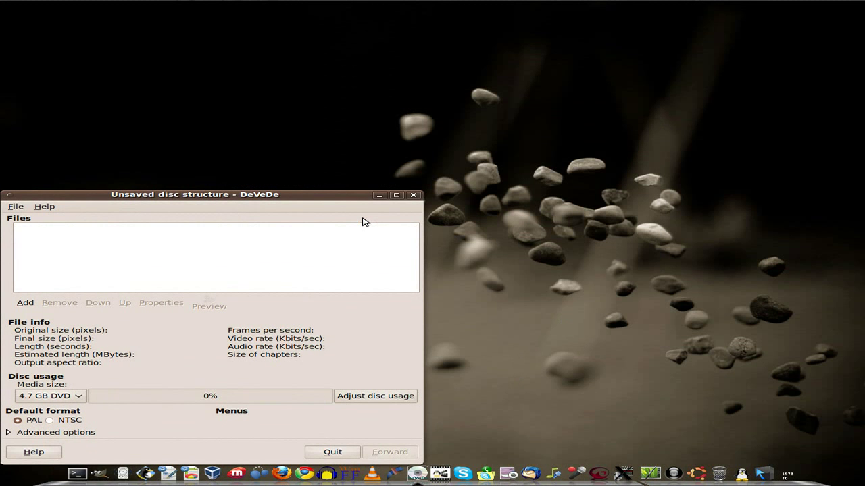
left_click_drag(262, 196, 282, 76)
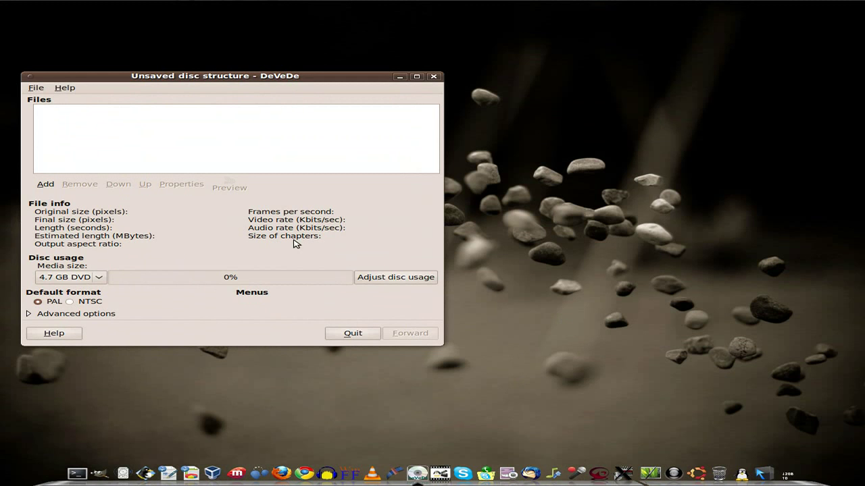
Add out-1.ogv from the home folder as the source video (1280x1024, 348 seconds, no audio)
left_click(46, 184)
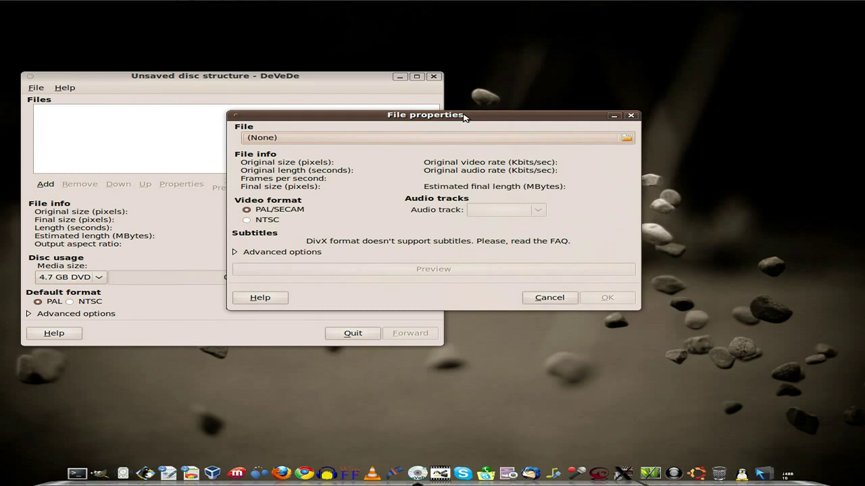
left_click_drag(473, 114, 653, 92)
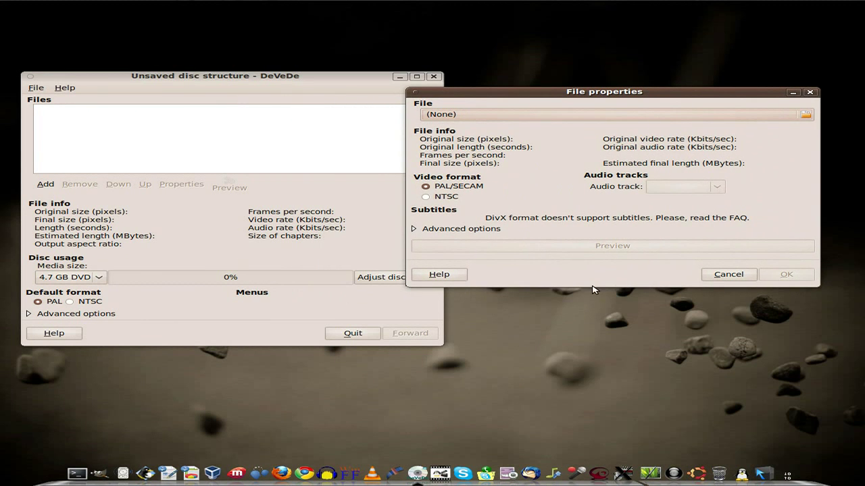
left_click(805, 115)
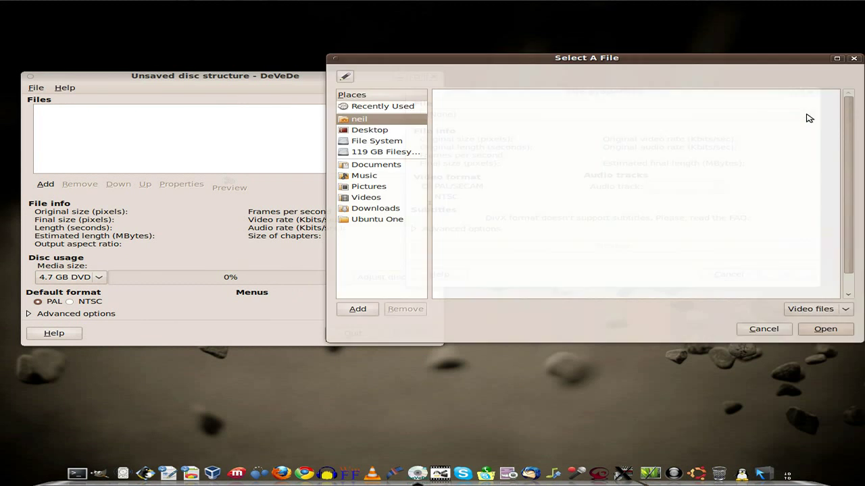
scroll(585, 217, "down", 1)
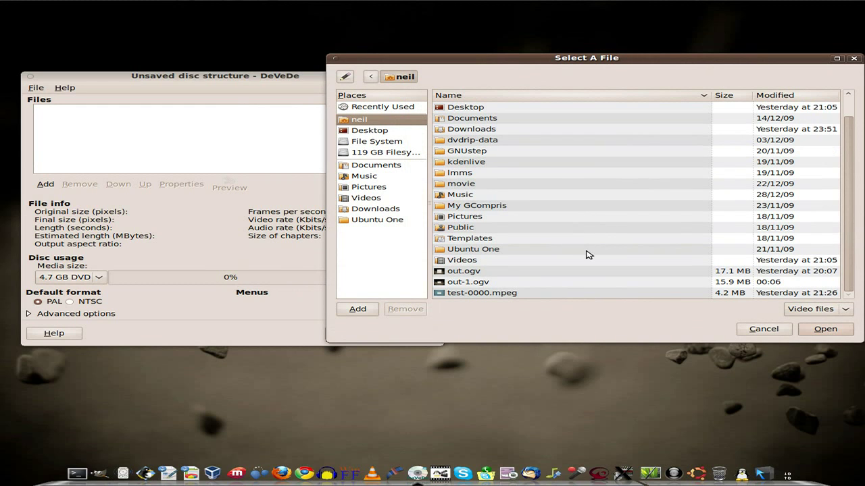
left_click(483, 284)
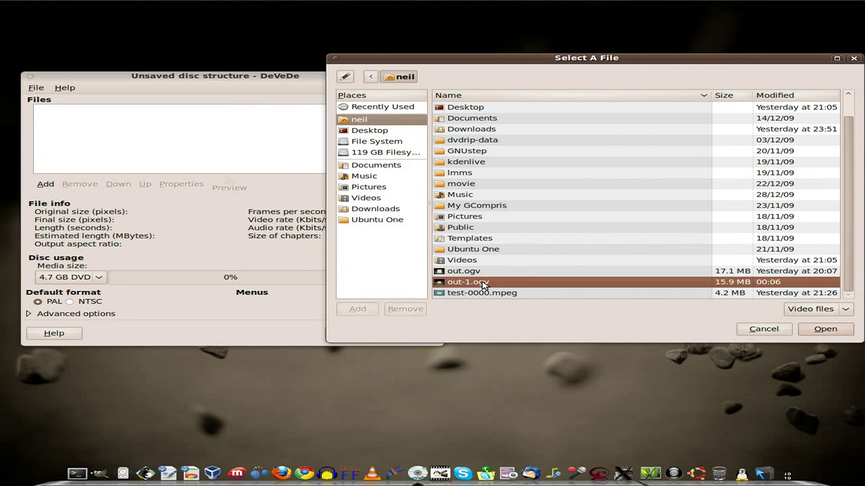
left_click(818, 333)
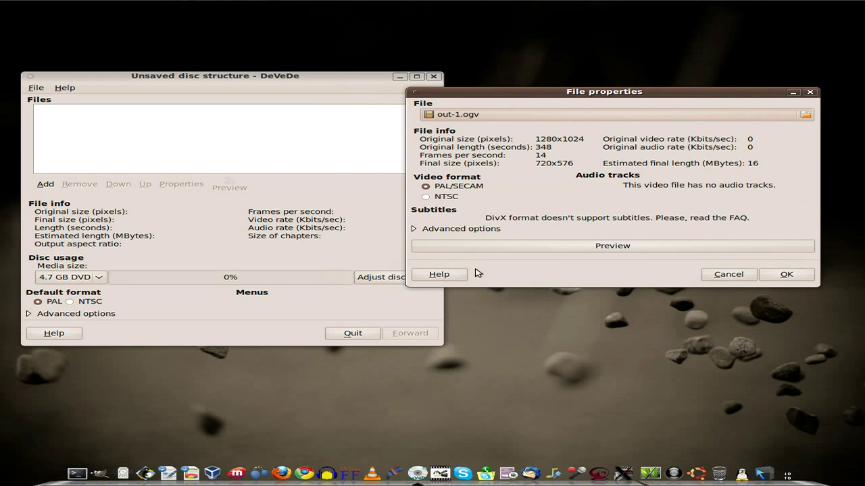
In advanced options, set the audio rate to 128 and the video rate to 6000
left_click(414, 229)
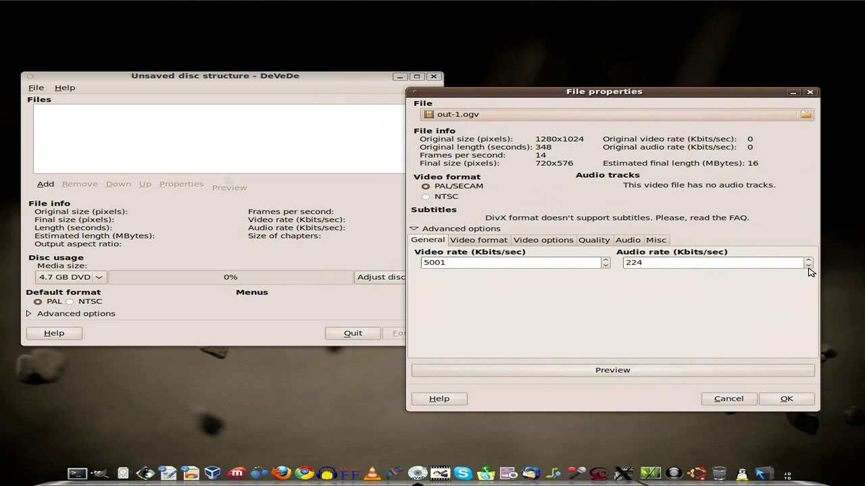
left_click(808, 264)
left_click(808, 265)
left_click(808, 264)
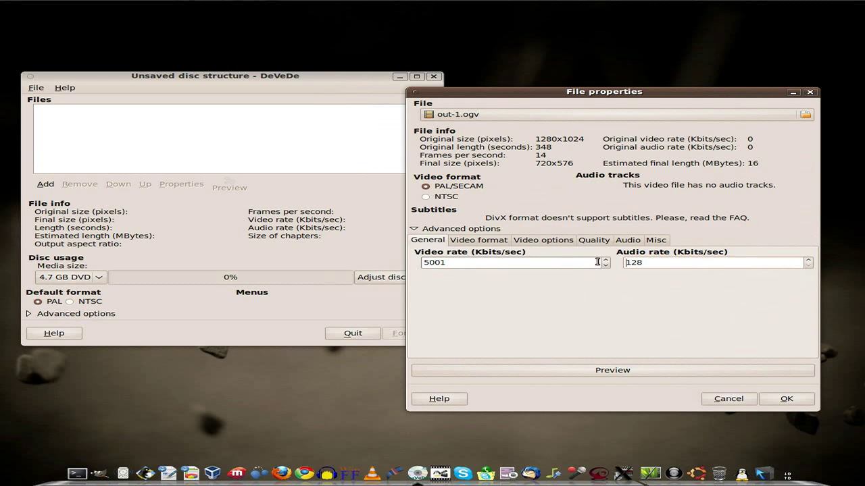
left_click(606, 260)
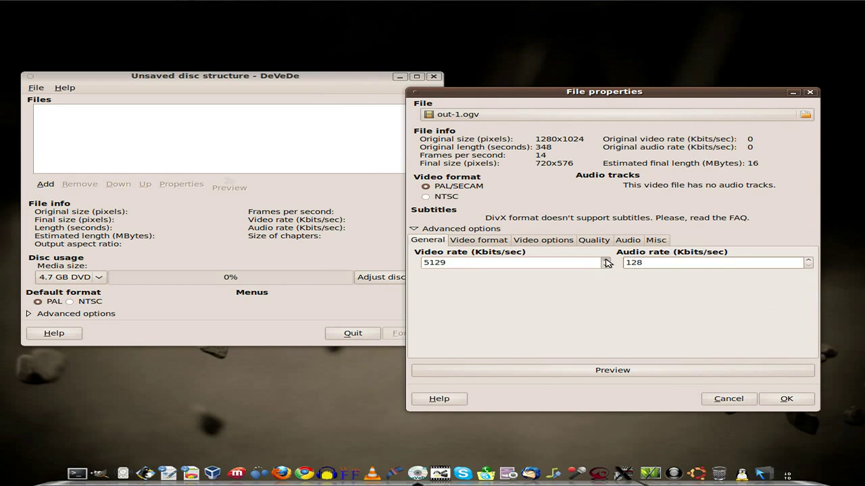
left_click_drag(606, 261, 606, 260)
Set the final size to 1280x720 and apply the Lowpass5 deinterlacing filter
left_click(494, 242)
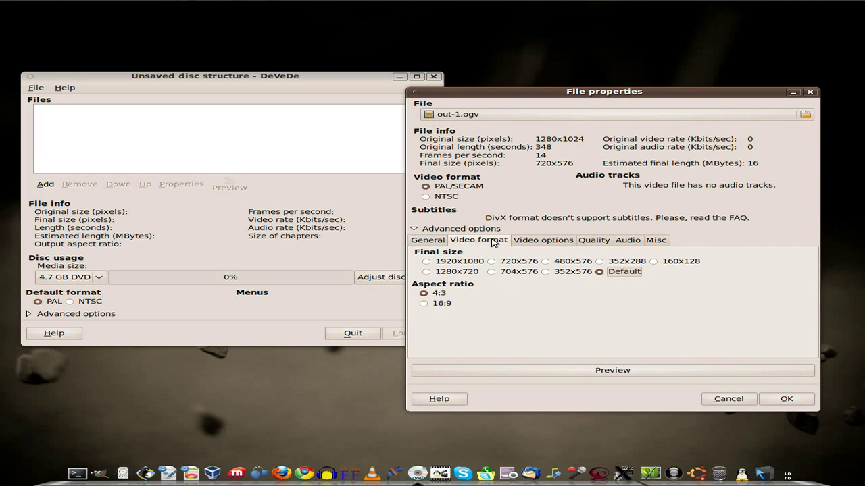
left_click(427, 273)
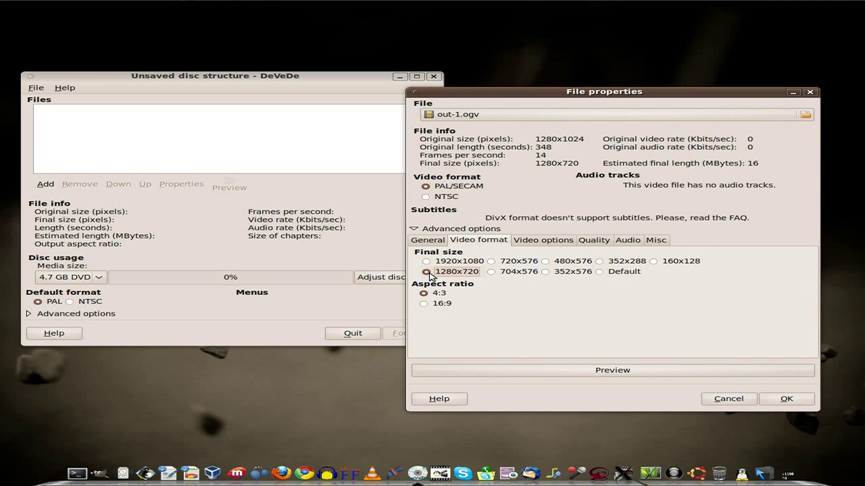
left_click(553, 245)
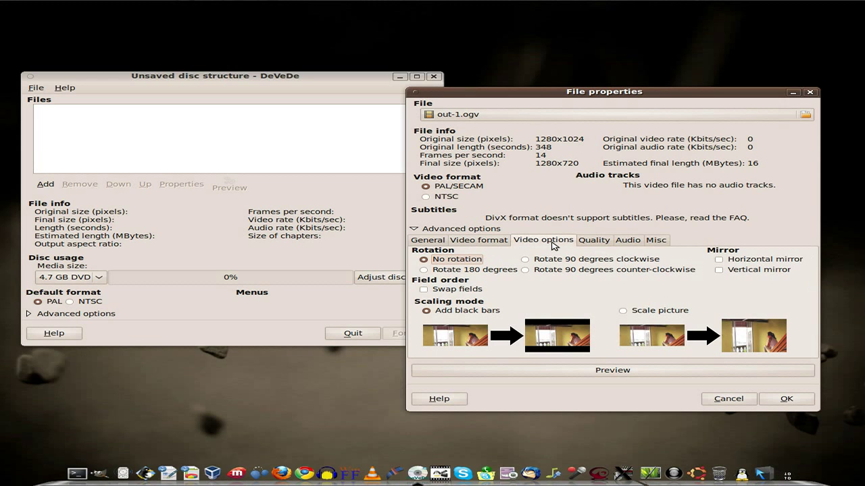
left_click(593, 242)
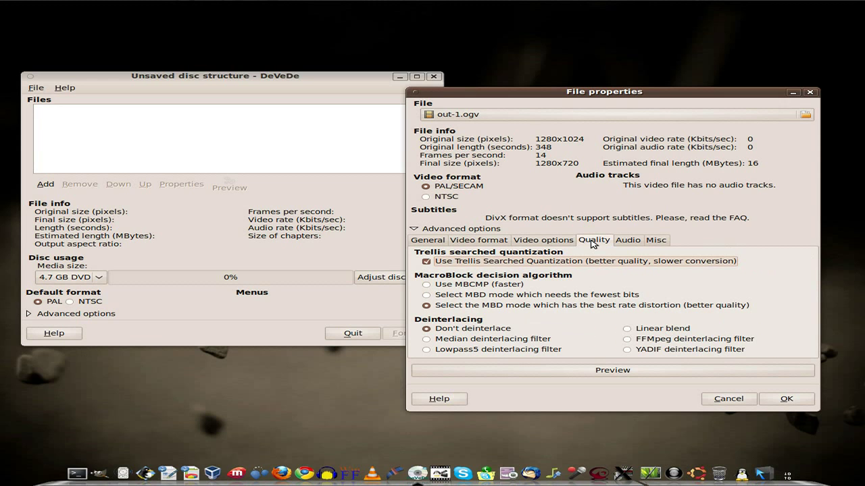
left_click(427, 350)
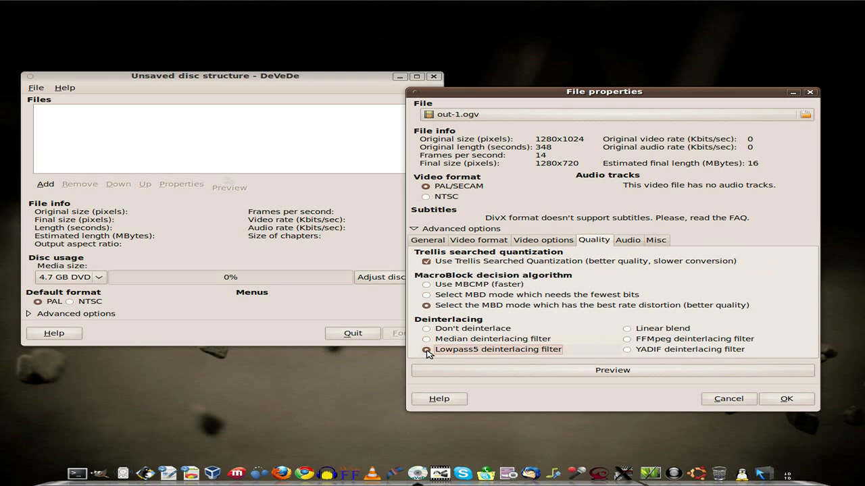
Add the file to the disc and set the output to folder 'movie' in Videos
left_click(787, 399)
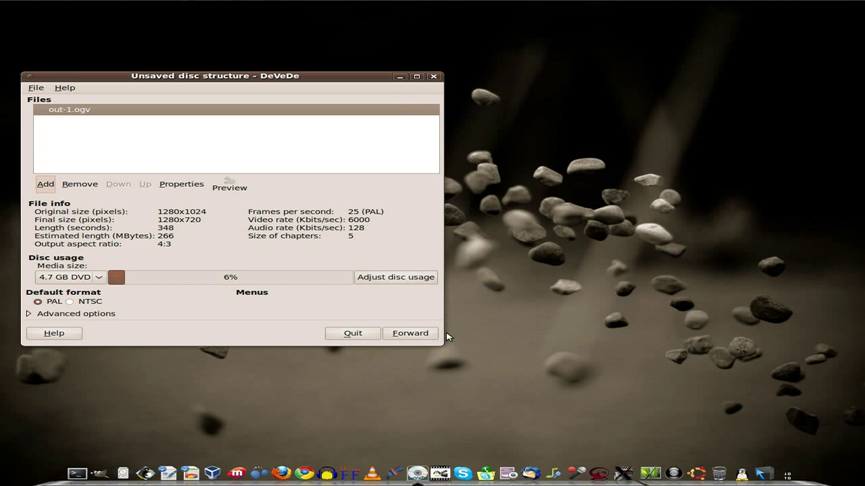
left_click(422, 335)
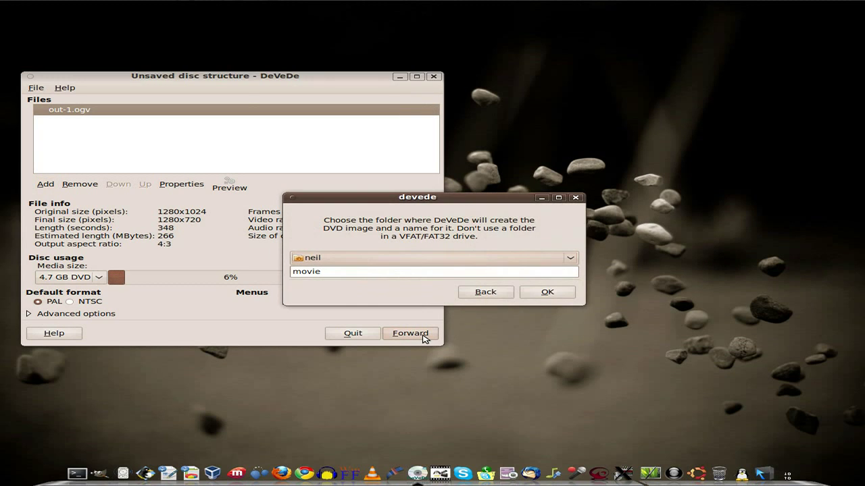
left_click(571, 263)
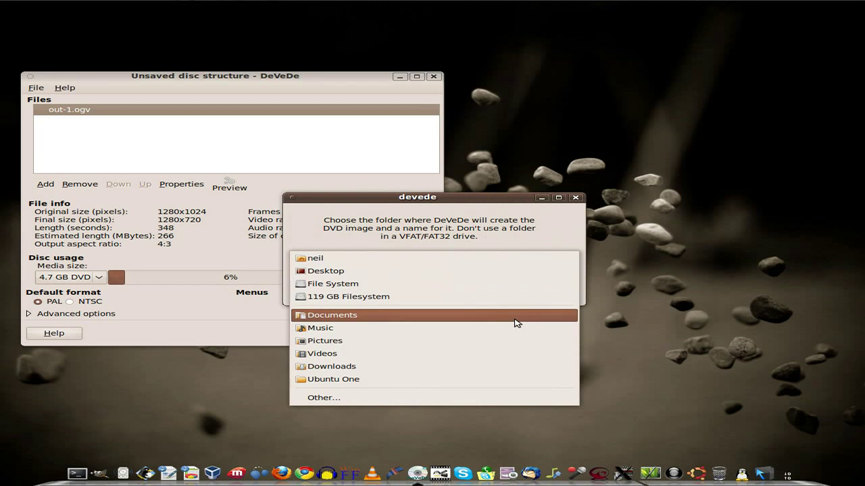
left_click(506, 352)
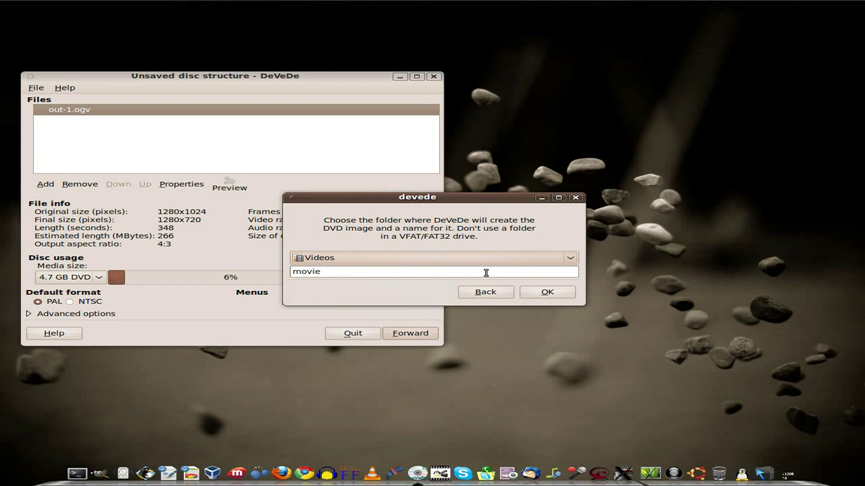
left_click(546, 292)
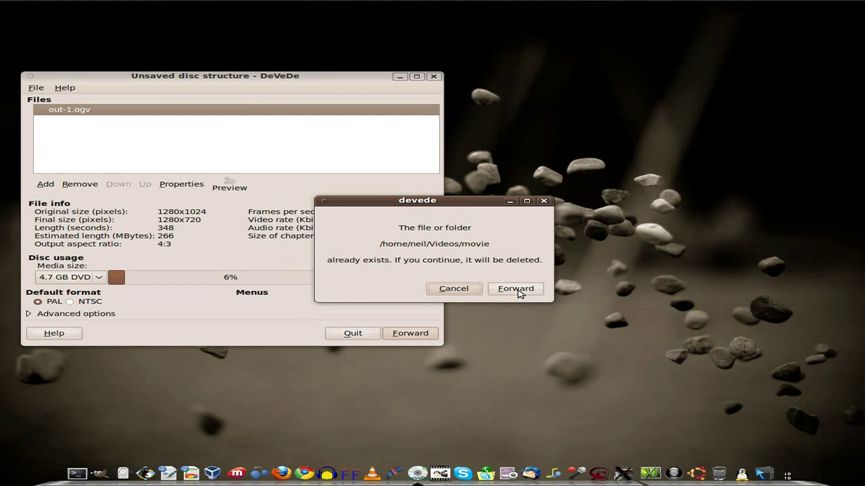
Overwrite the existing movie folder, convert, acknowledge the finished job, and quit DeVeDe
left_click(516, 289)
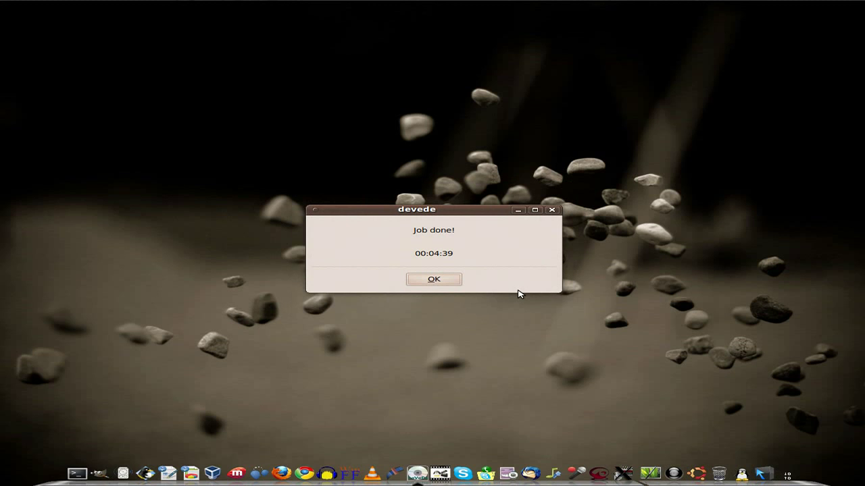
left_click(443, 282)
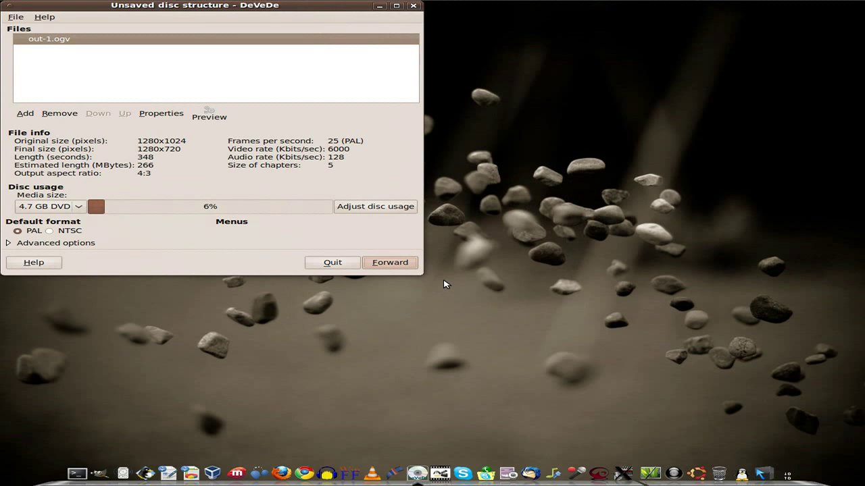
left_click(332, 264)
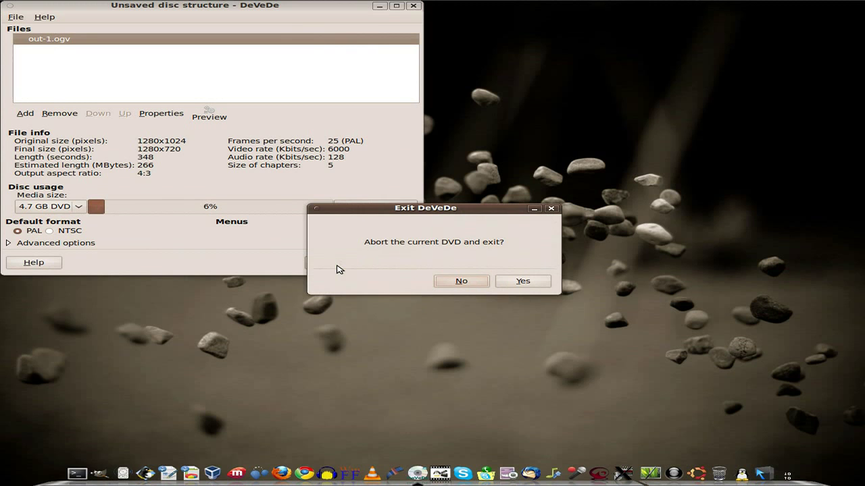
left_click(521, 287)
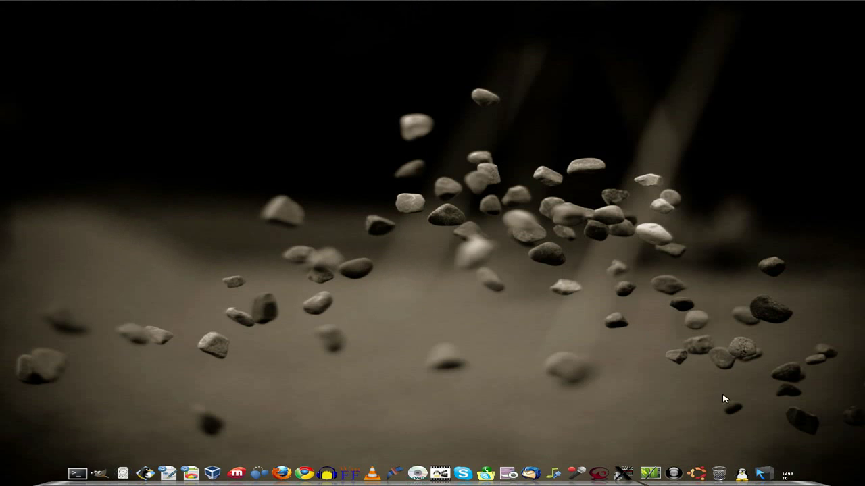
mouse_move(700, 473)
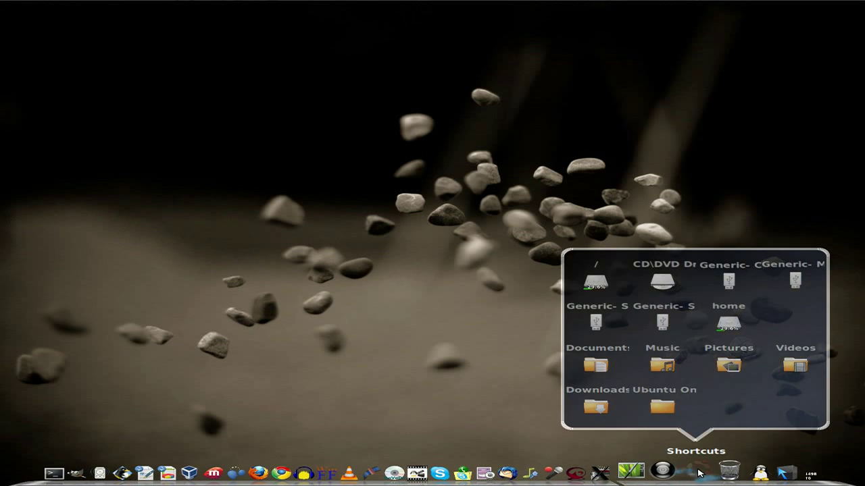
left_click(793, 373)
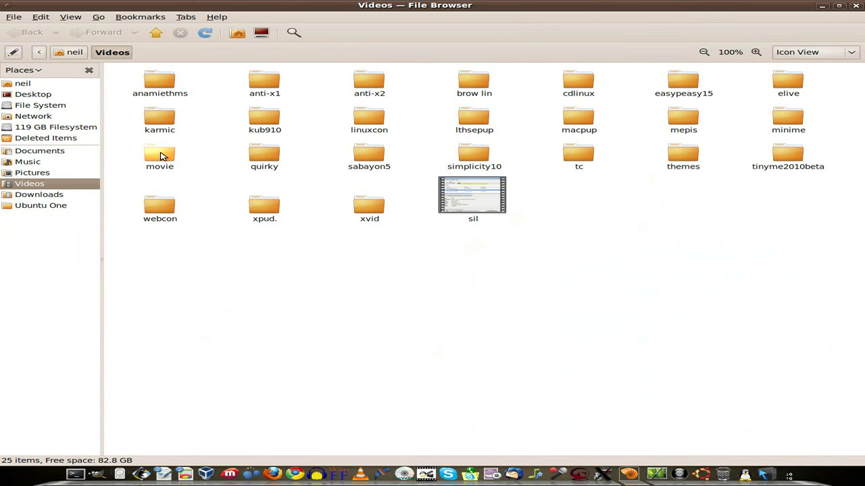
double_click(160, 156)
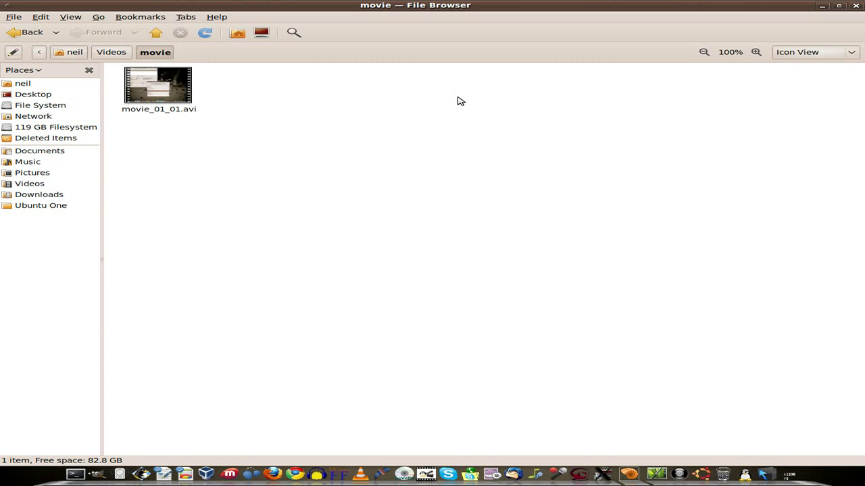
left_click(857, 7)
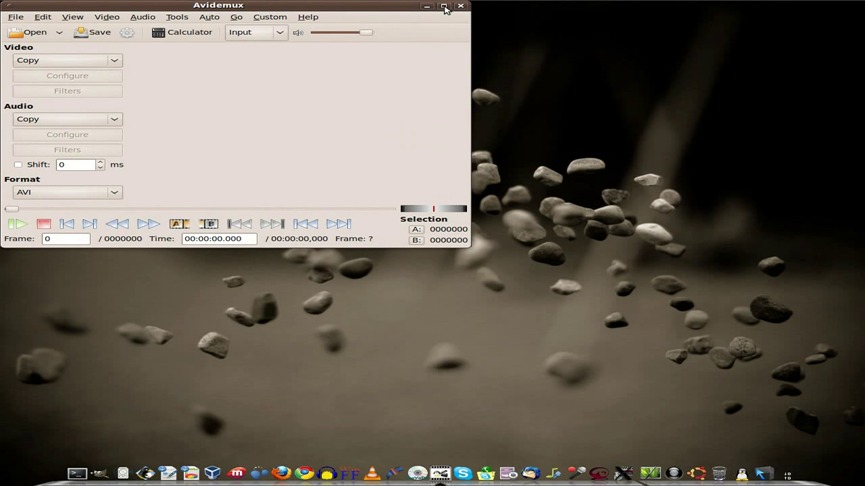
left_click(443, 6)
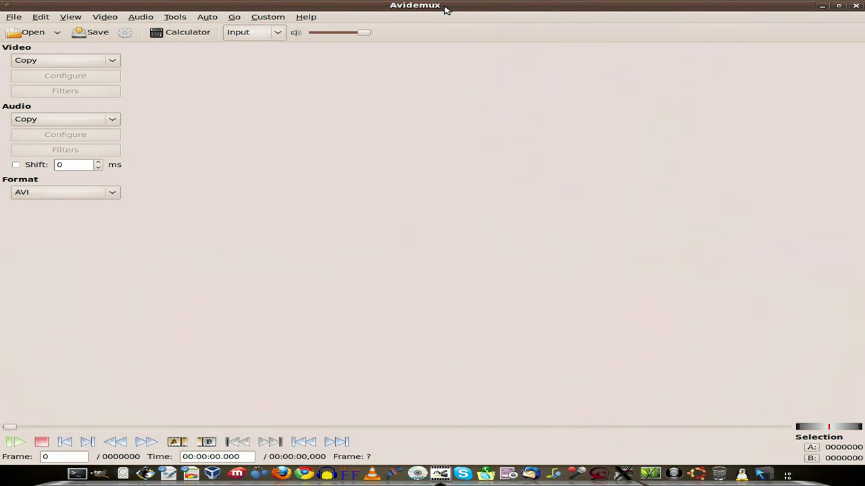
left_click(29, 35)
left_click(202, 256)
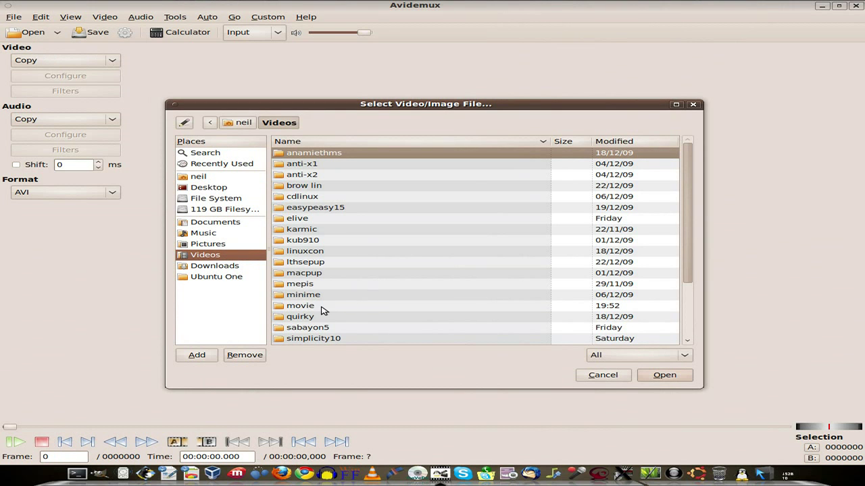
double_click(322, 310)
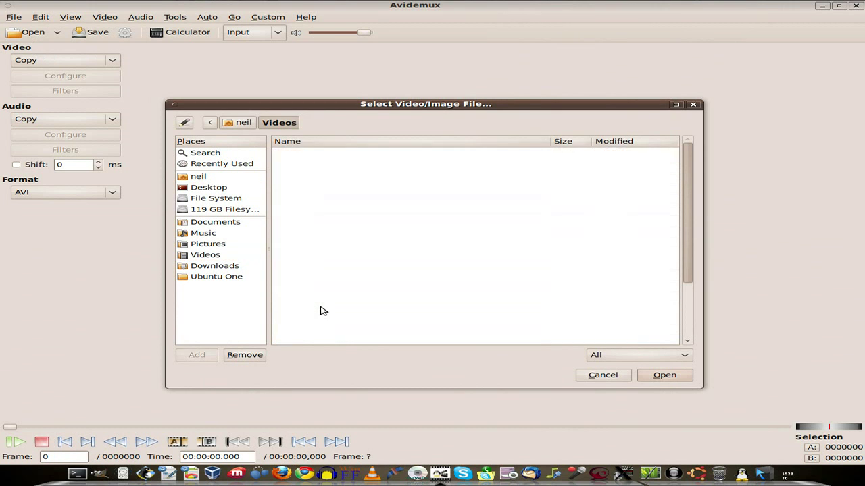
left_click(664, 375)
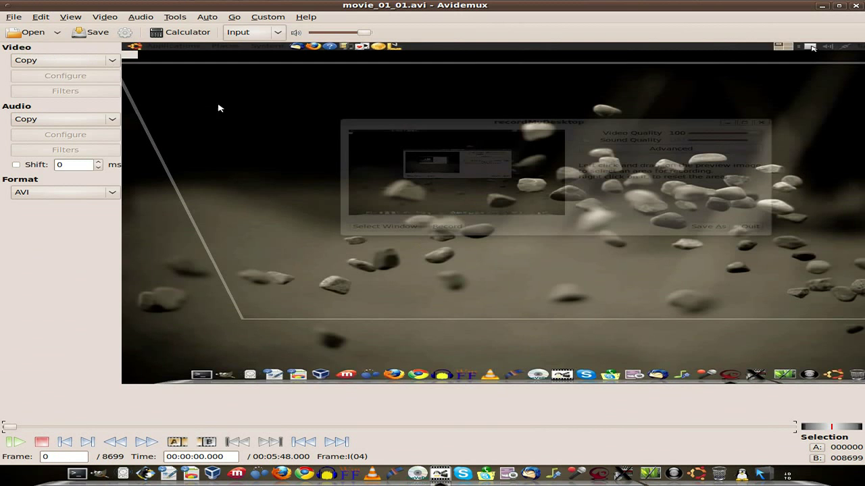
left_click(857, 9)
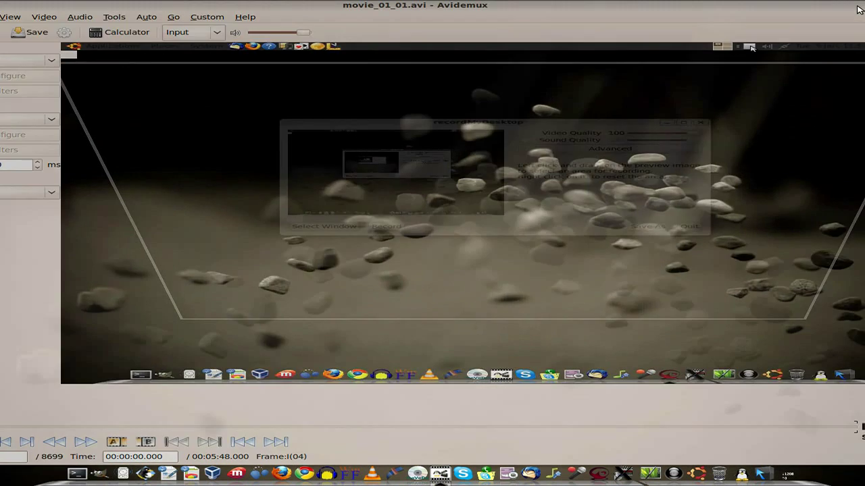